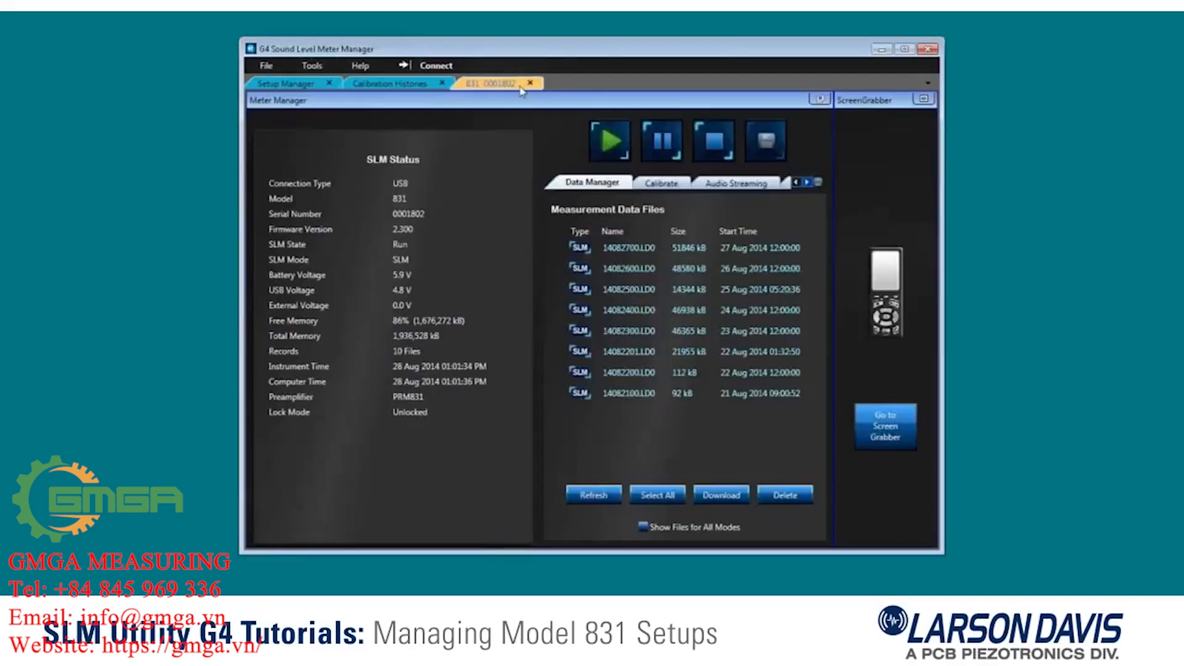
# - Open the Setup Manager and review the PC's Default SLM setup, including its General, SLM, OBA and Ln settings
pyautogui.click(287, 83)
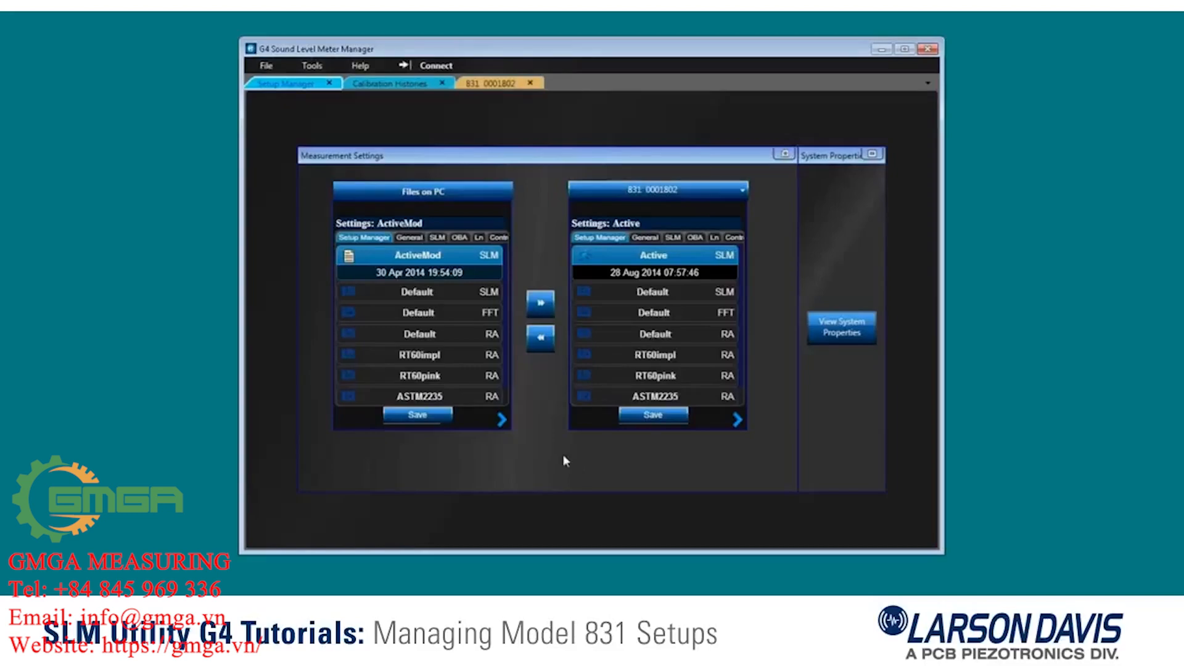
pyautogui.click(422, 300)
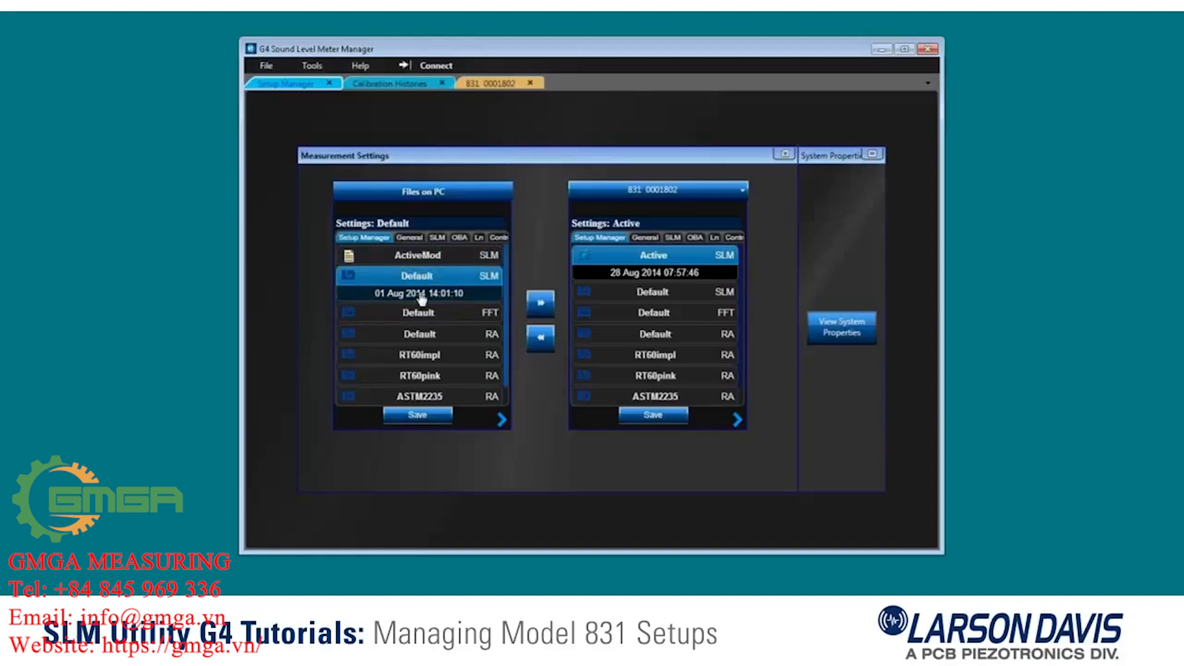
pyautogui.click(409, 238)
pyautogui.click(437, 238)
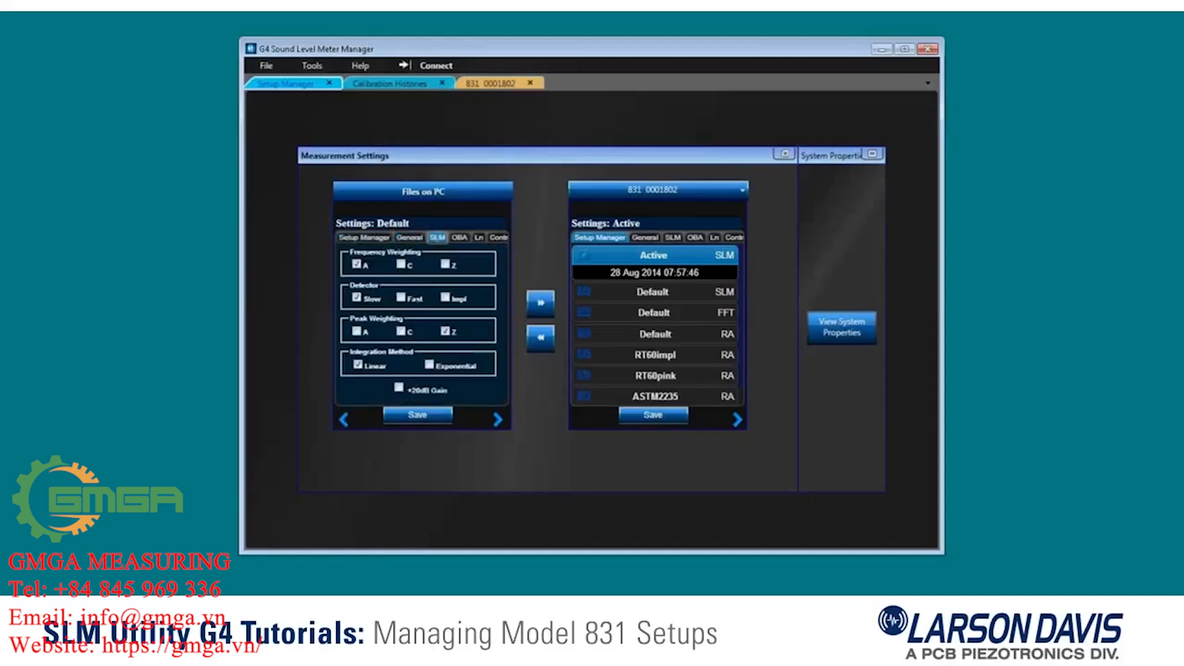
pyautogui.click(459, 238)
pyautogui.click(479, 238)
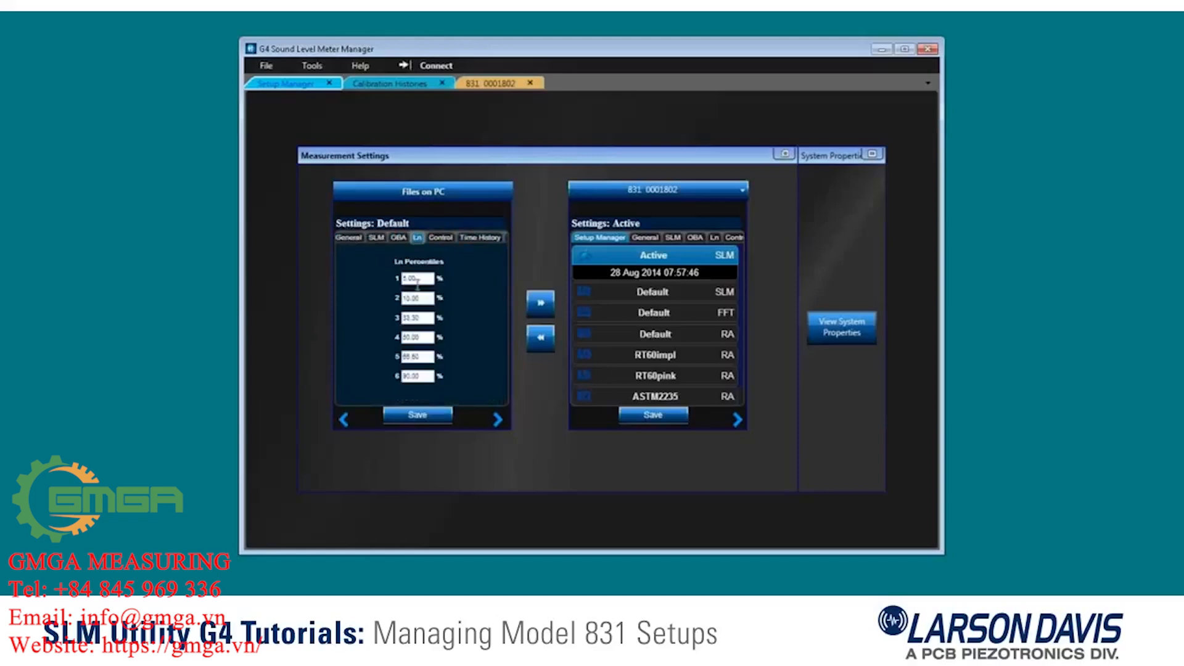
pyautogui.click(343, 421)
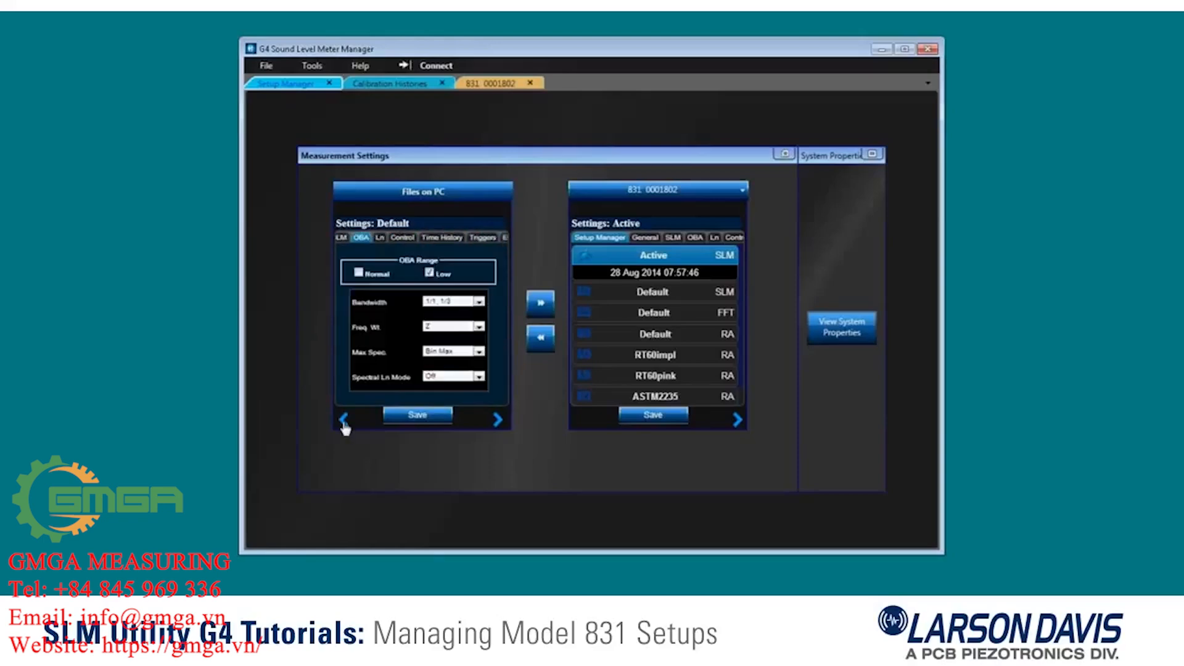
pyautogui.click(344, 421)
pyautogui.click(344, 421)
pyautogui.click(344, 420)
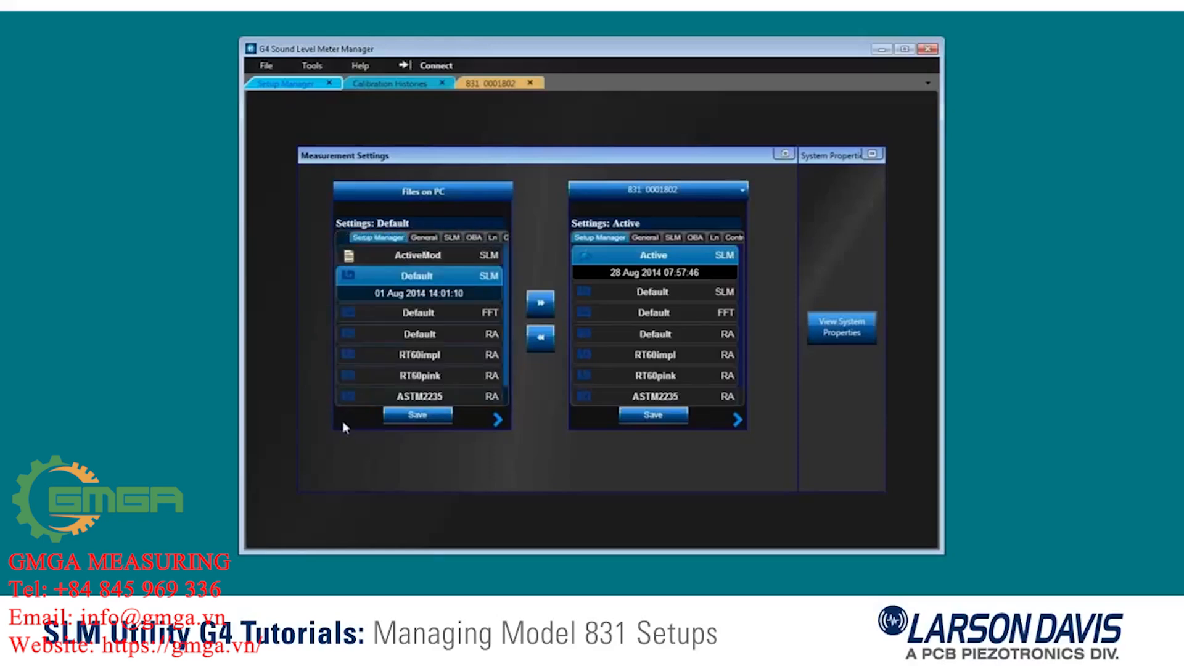
# - Save a copy of the Default SLM setup on the PC under the name Demo
pyautogui.rightClick(425, 281)
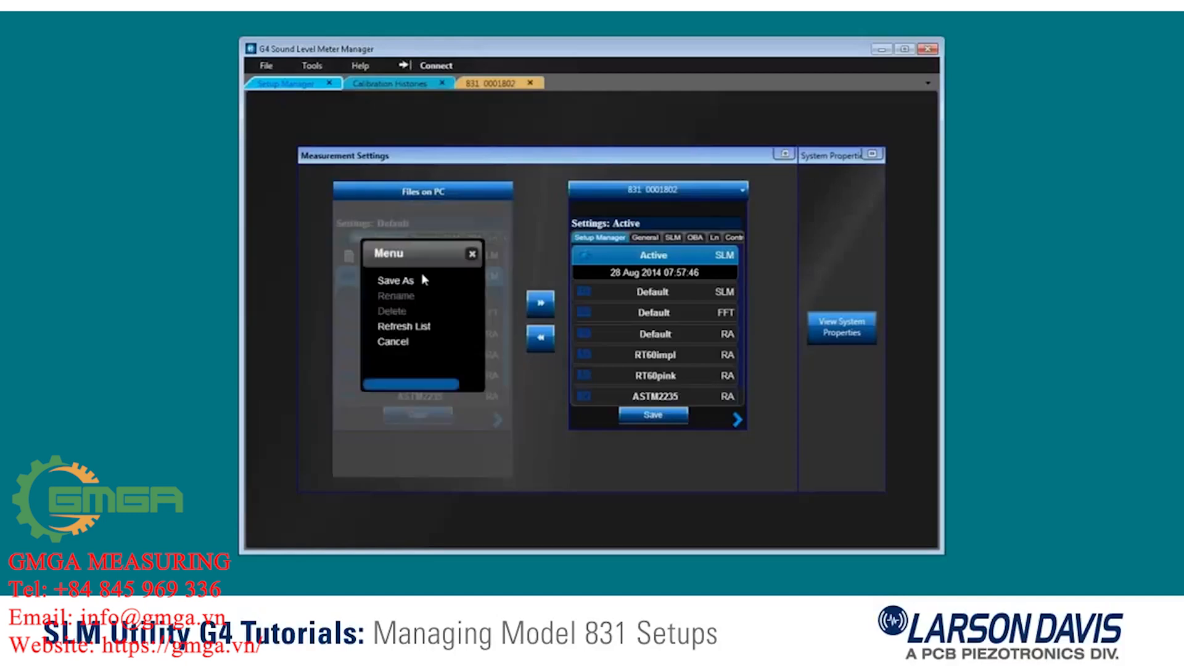
pyautogui.click(396, 280)
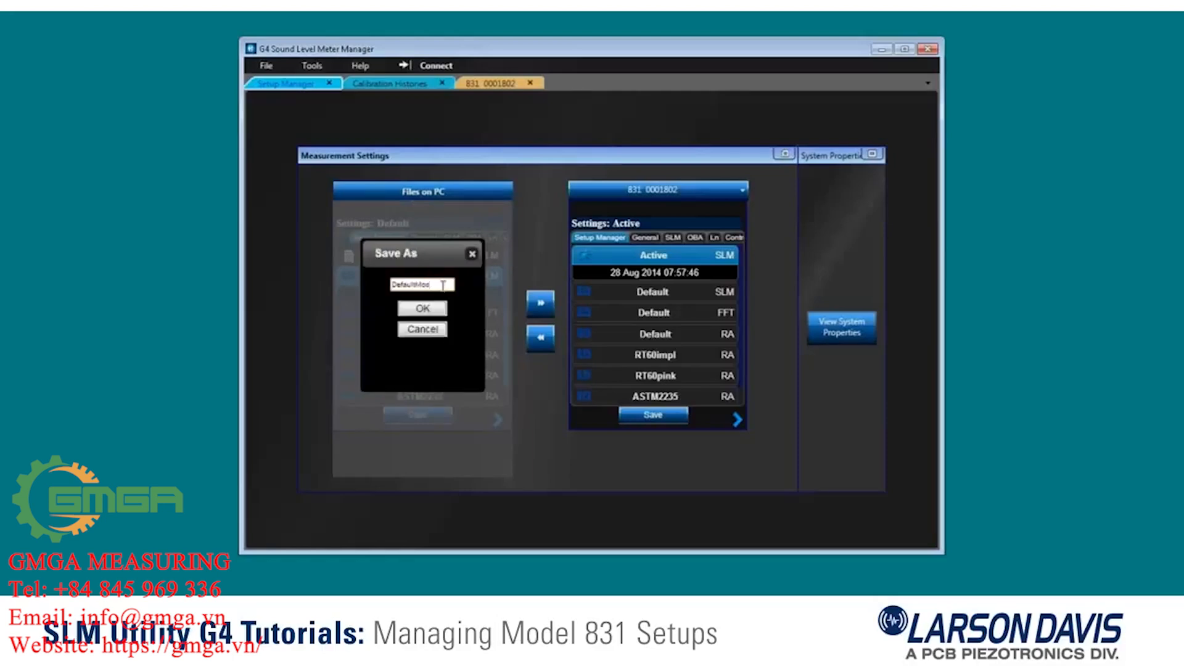
pyautogui.moveTo(442, 285); pyautogui.dragTo(380, 291)
pyautogui.write('ActiveMod')
pyautogui.click(423, 308)
pyautogui.scroll(-2, 490, 367)
# - Set the OBA bandwidth of the PC's Demo setup to 1/3 Octave
pyautogui.click(417, 377)
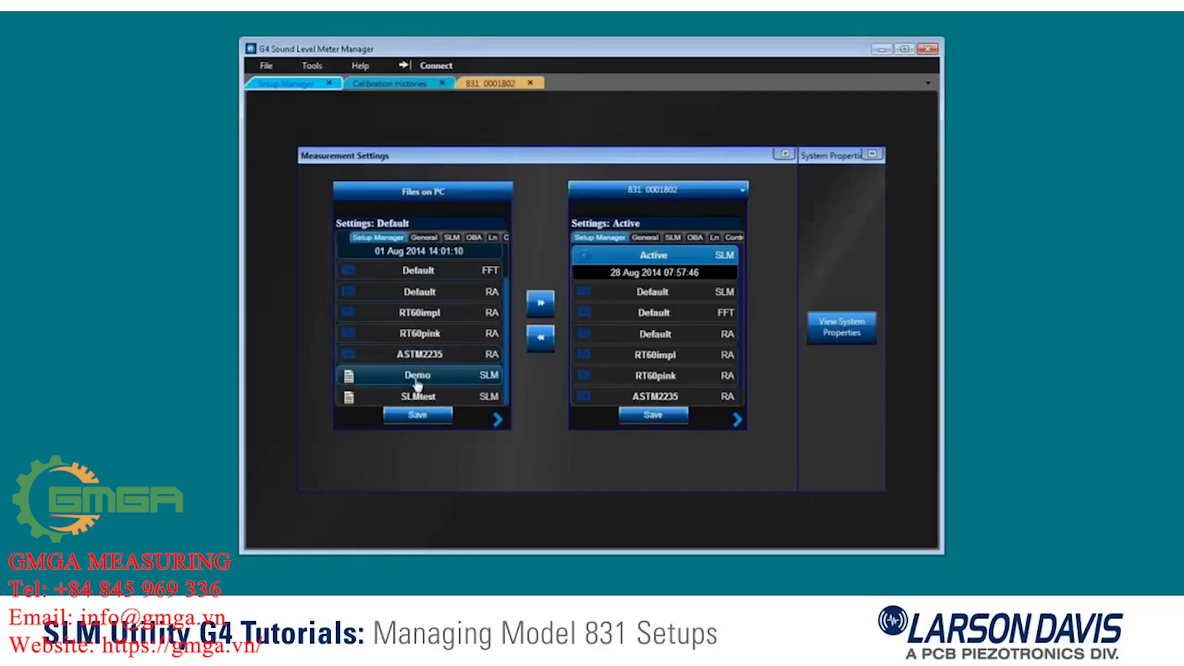
pyautogui.click(416, 378)
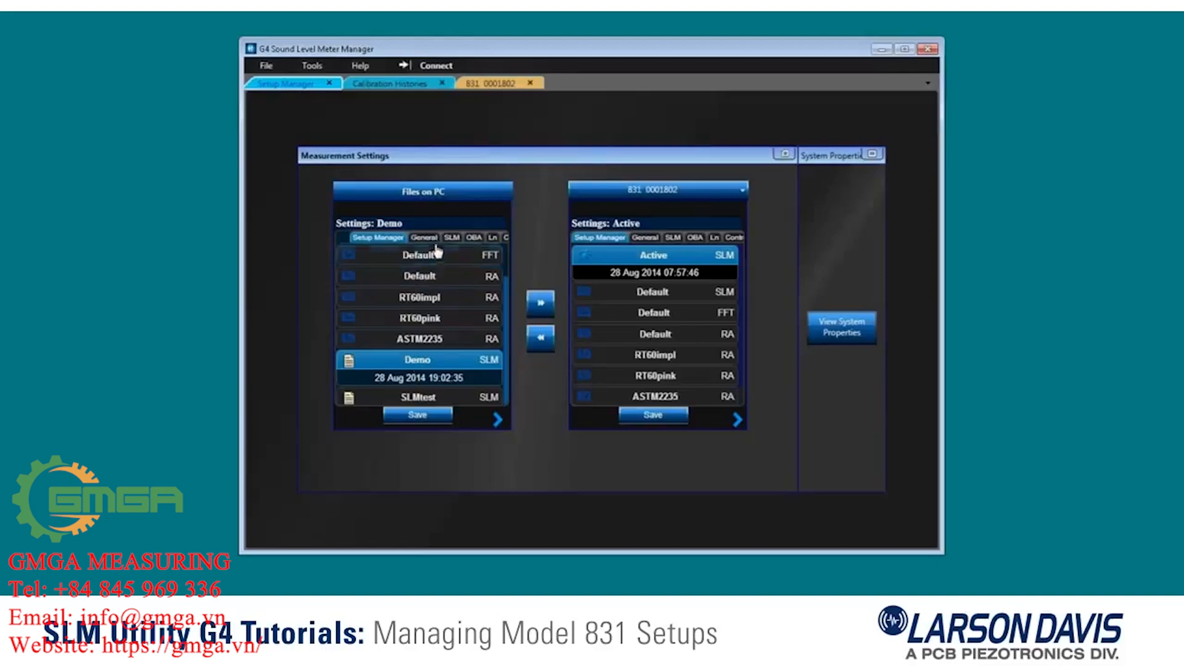
pyautogui.click(475, 239)
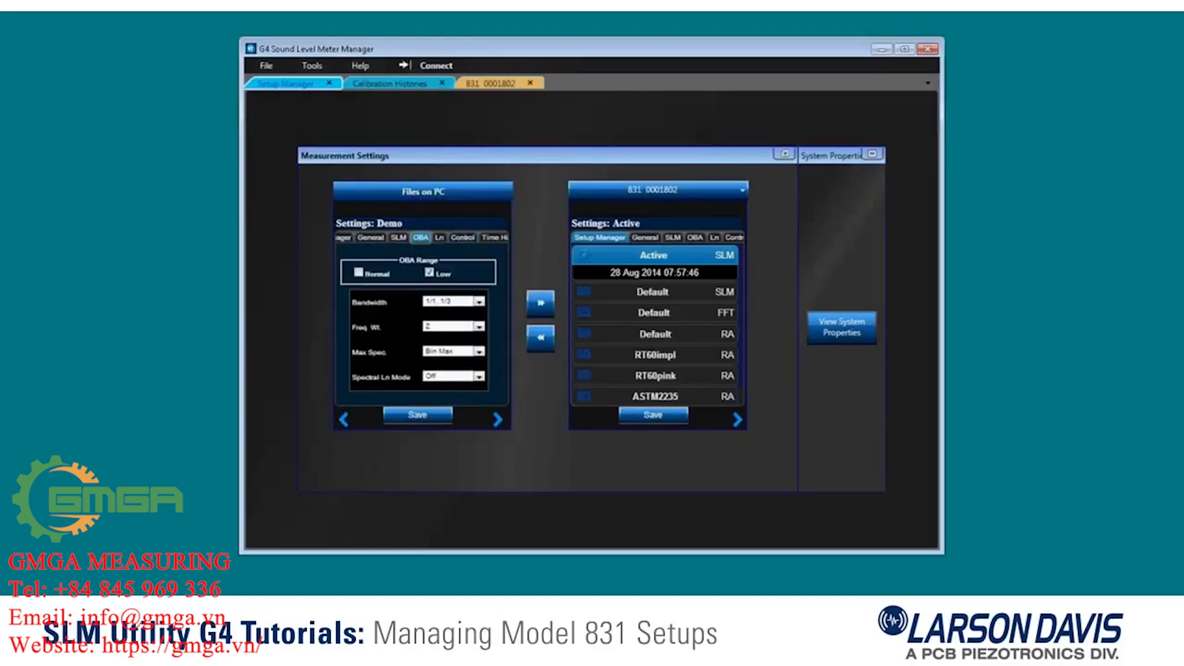
pyautogui.click(469, 301)
pyautogui.click(460, 336)
# - Enable time history with a 1 s period in the Demo setup and save the setup on the PC
pyautogui.click(493, 237)
pyautogui.click(382, 257)
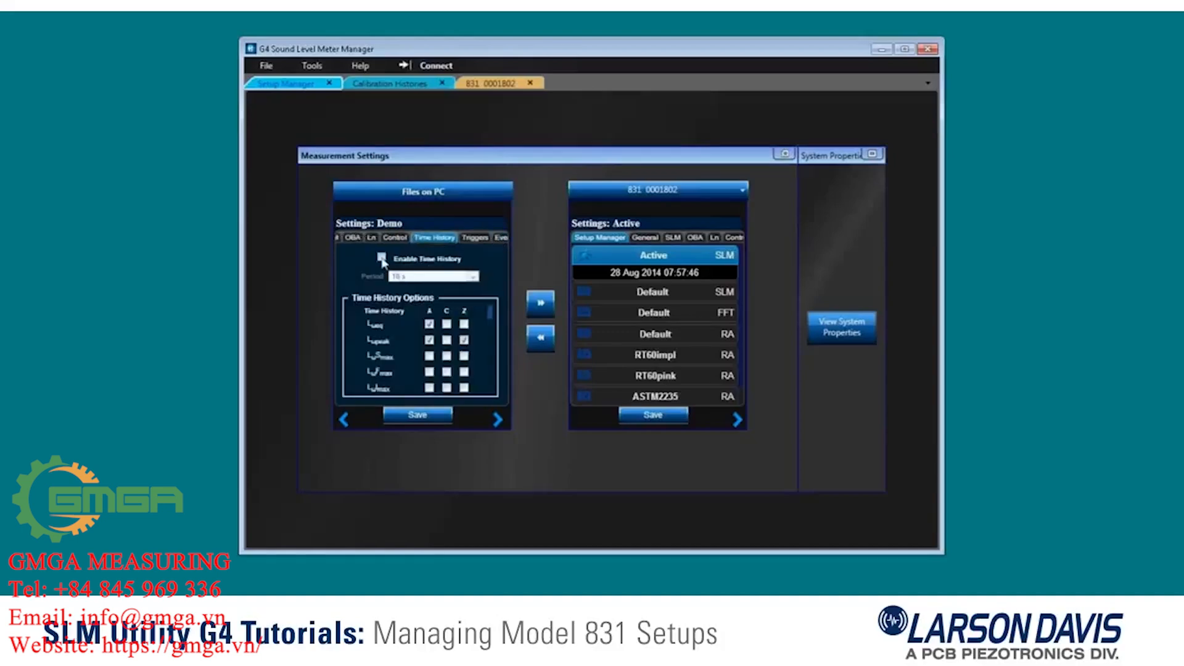
pyautogui.click(473, 277)
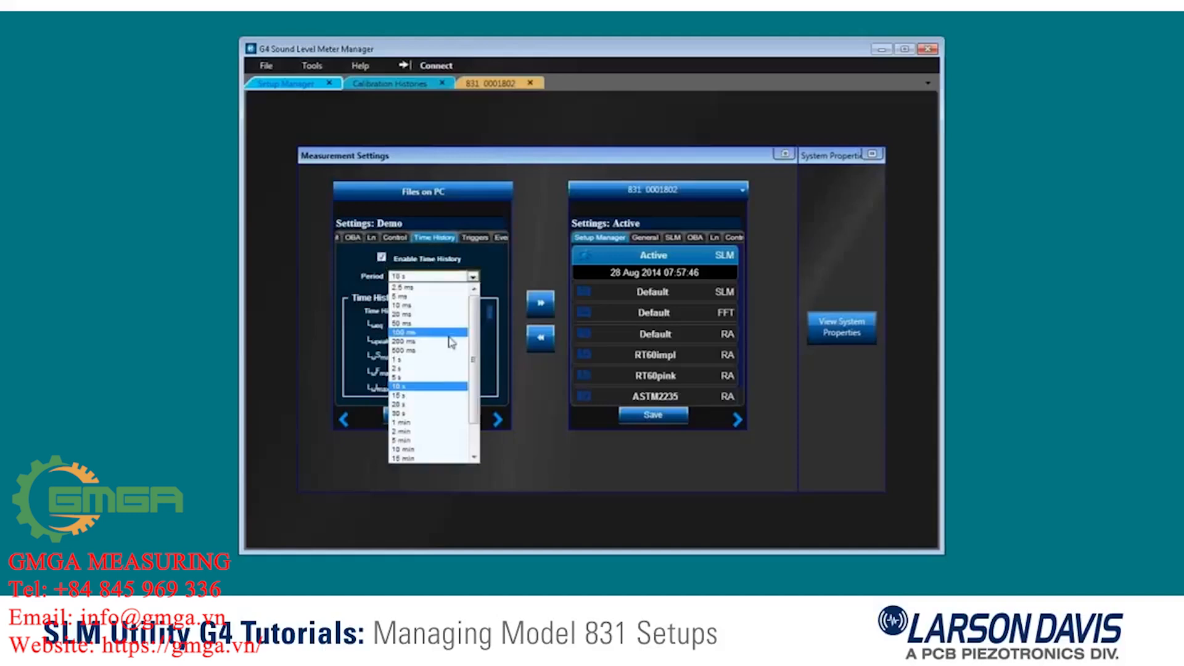
pyautogui.click(424, 359)
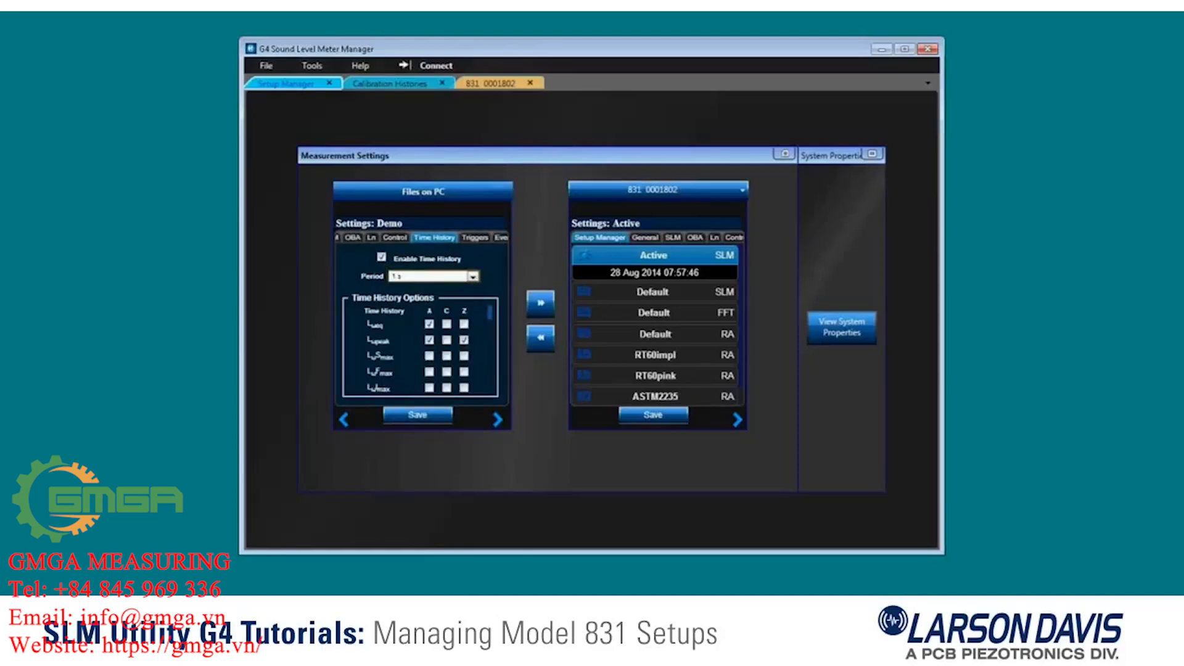
pyautogui.click(418, 415)
pyautogui.click(424, 331)
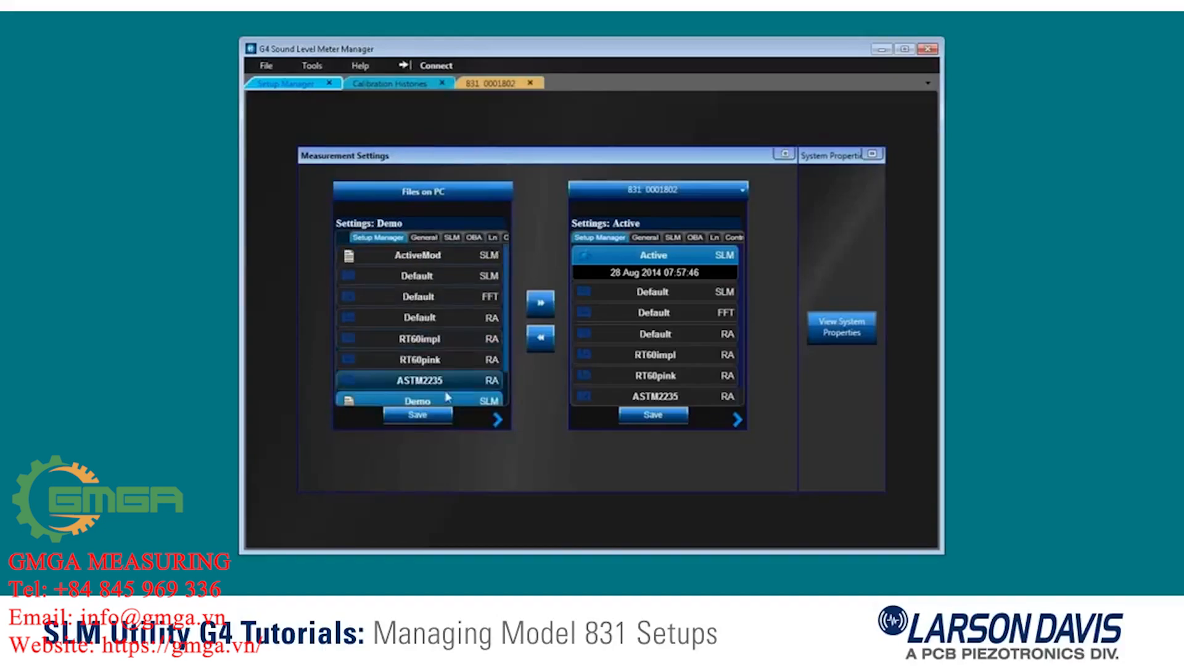
# - Review the SLM, OBA and General settings stored in the PC's Demo setup
pyautogui.click(453, 237)
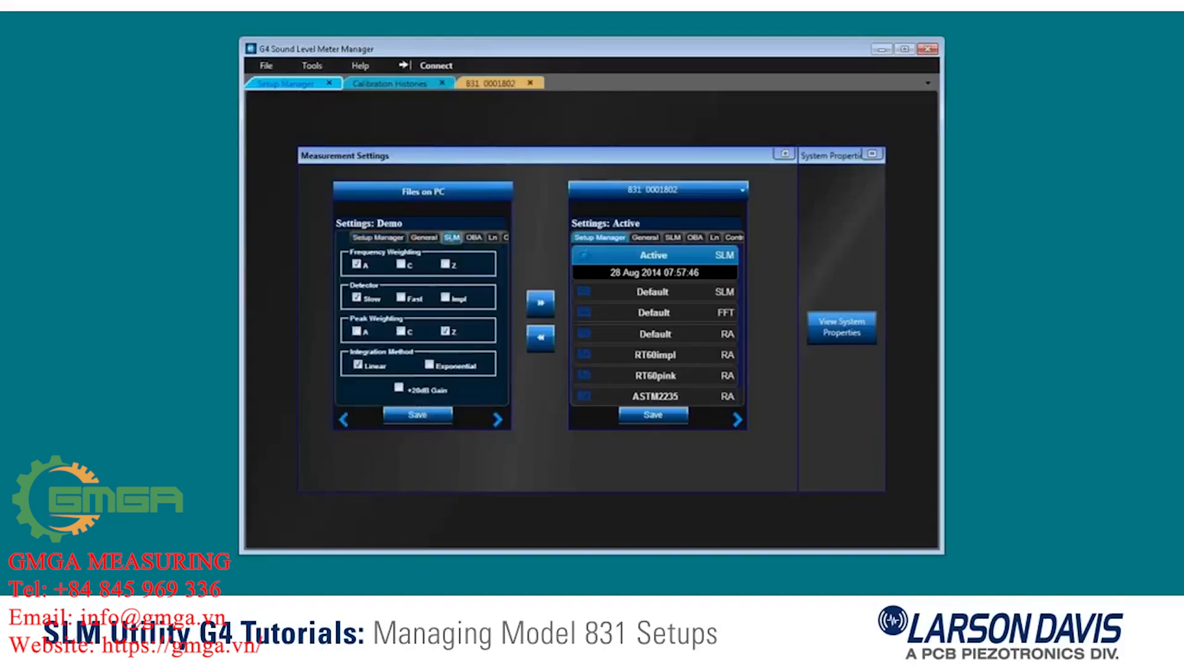
pyautogui.click(473, 238)
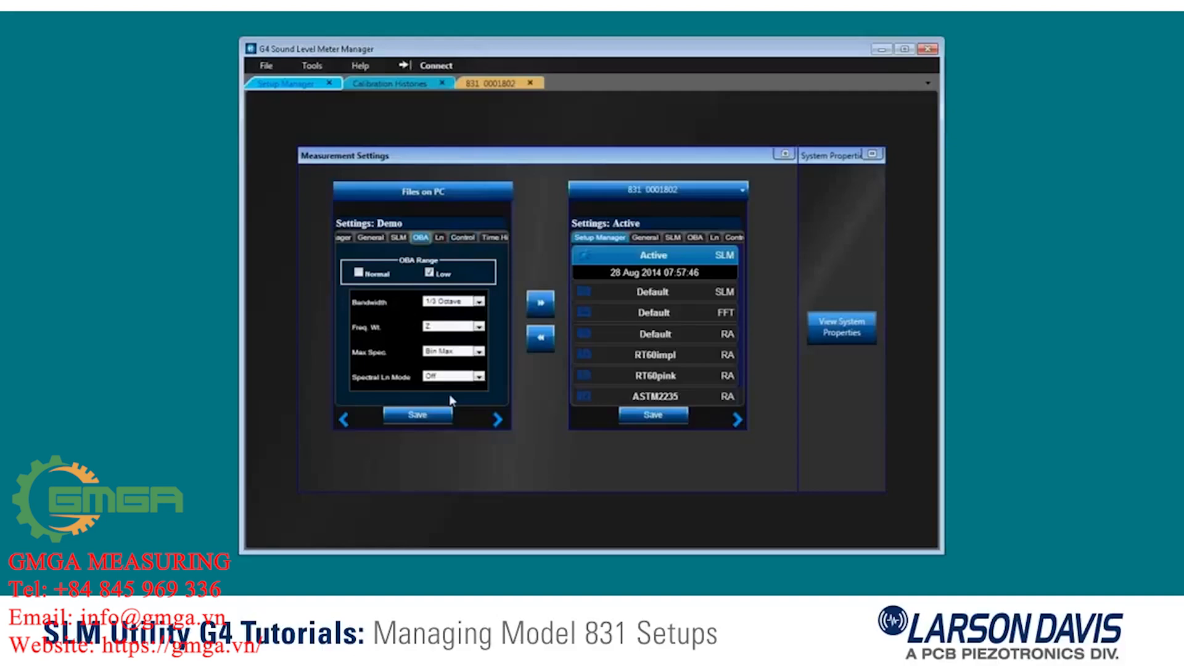
pyautogui.click(343, 420)
pyautogui.click(344, 419)
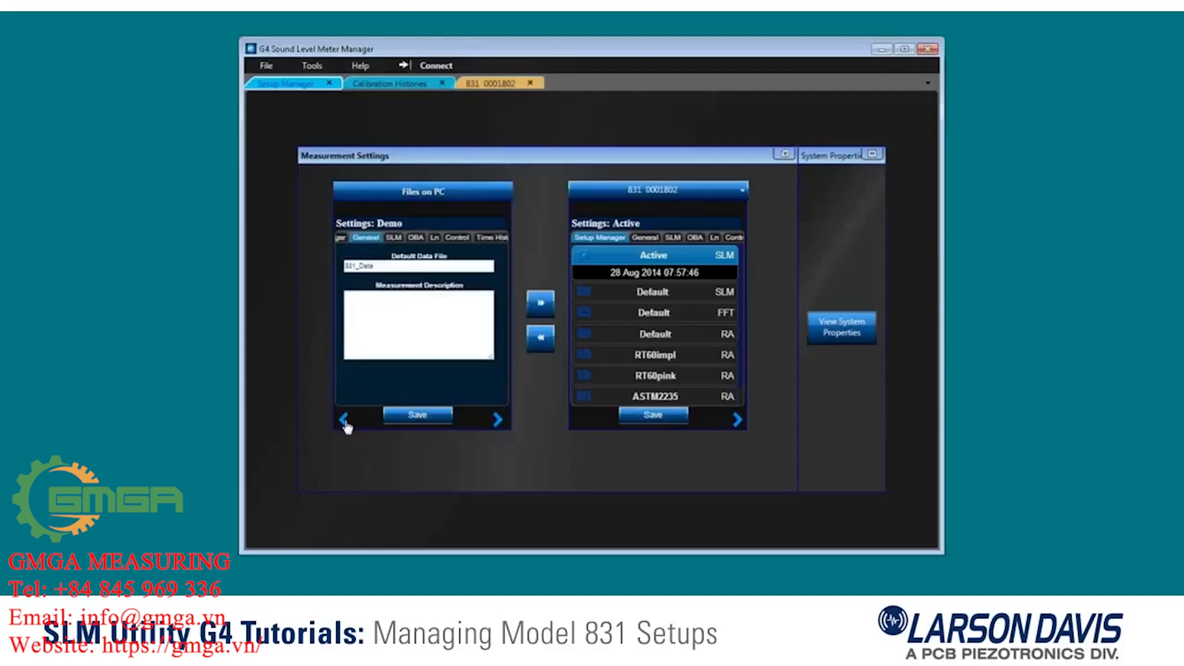
pyautogui.click(344, 419)
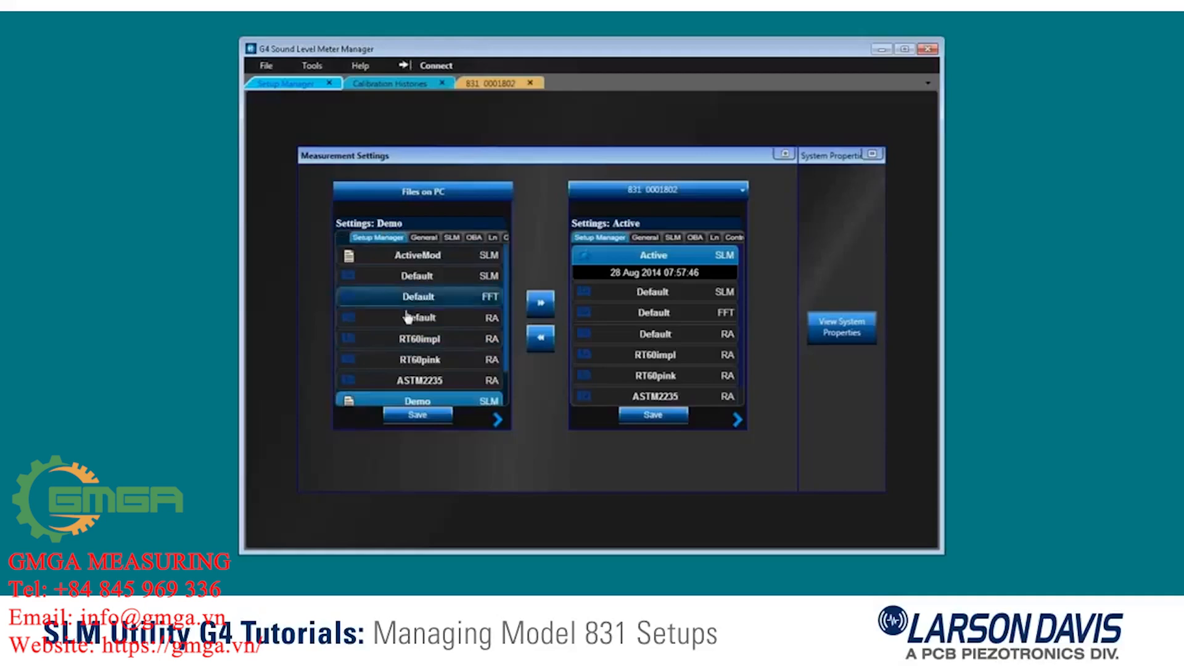
pyautogui.moveTo(505, 313); pyautogui.dragTo(505, 350)
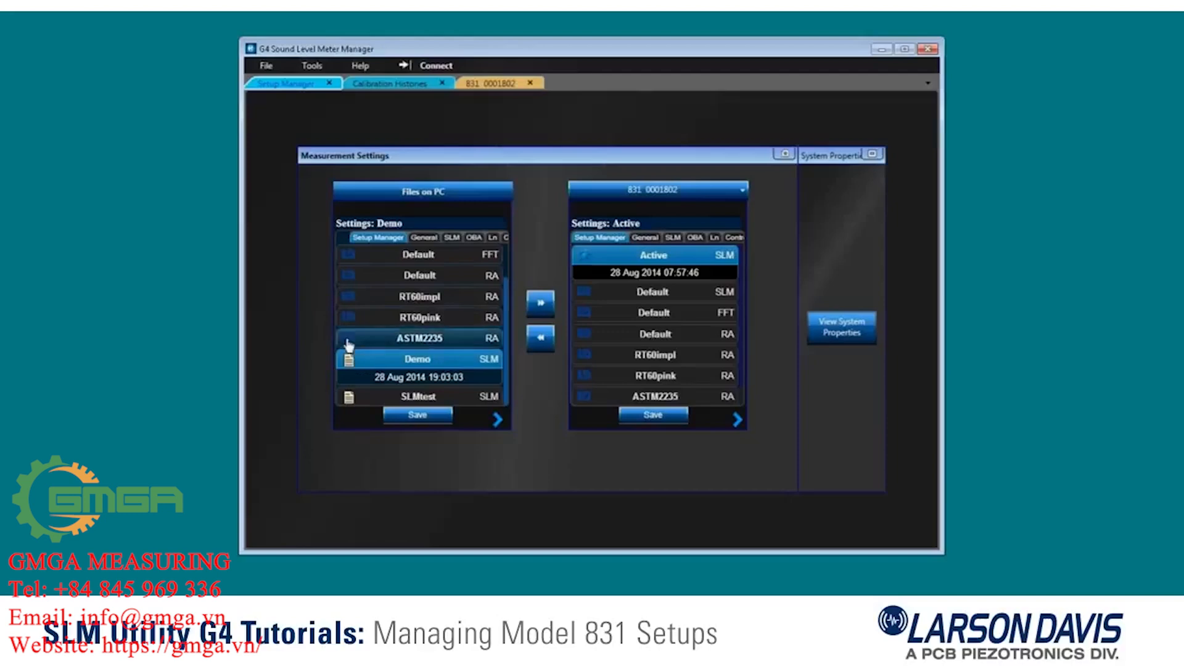
# - Export the Demo setup from the PC to the Desktop as a property file named demo2
pyautogui.click(266, 66)
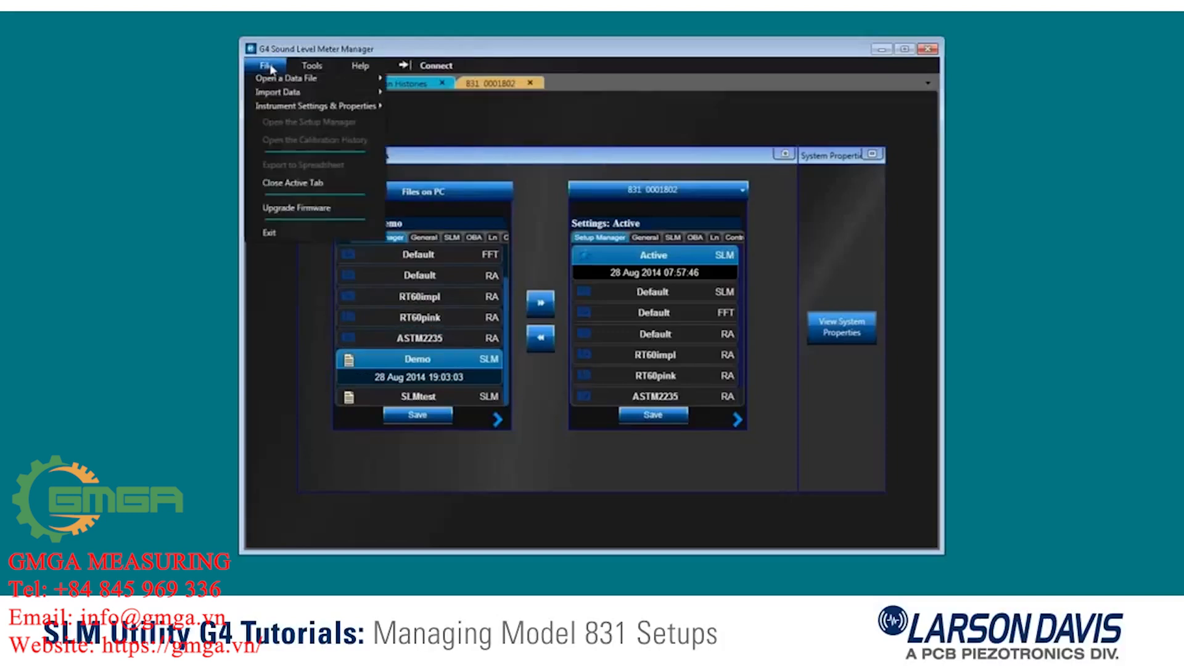
pyautogui.moveTo(283, 112)
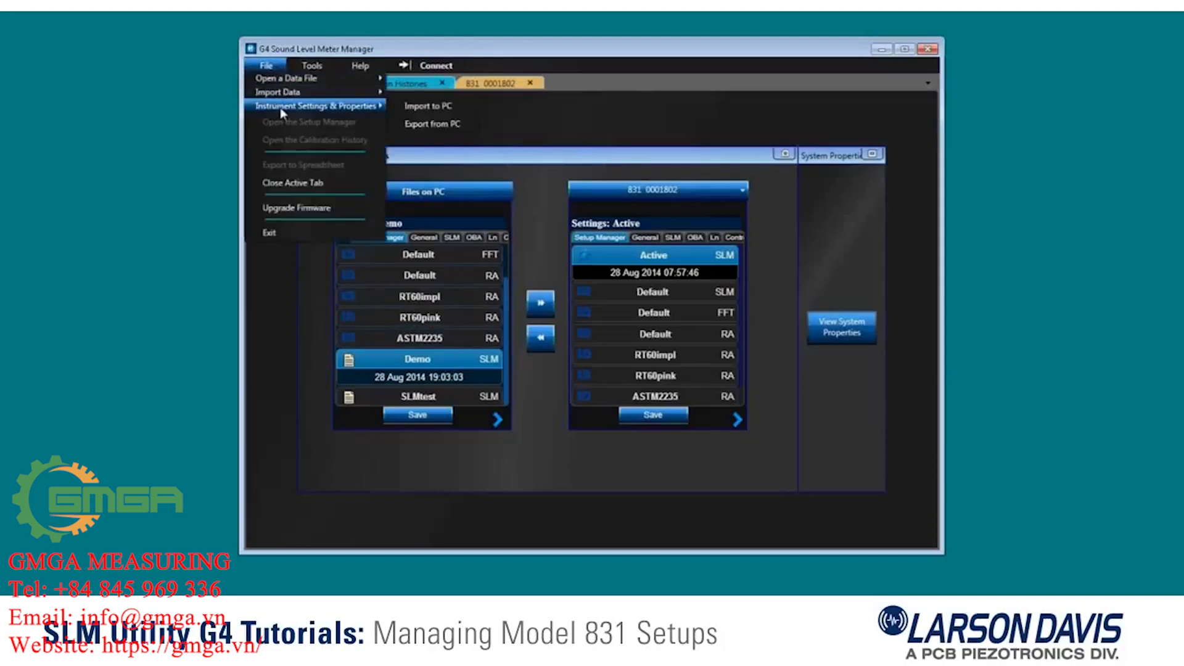
pyautogui.click(439, 131)
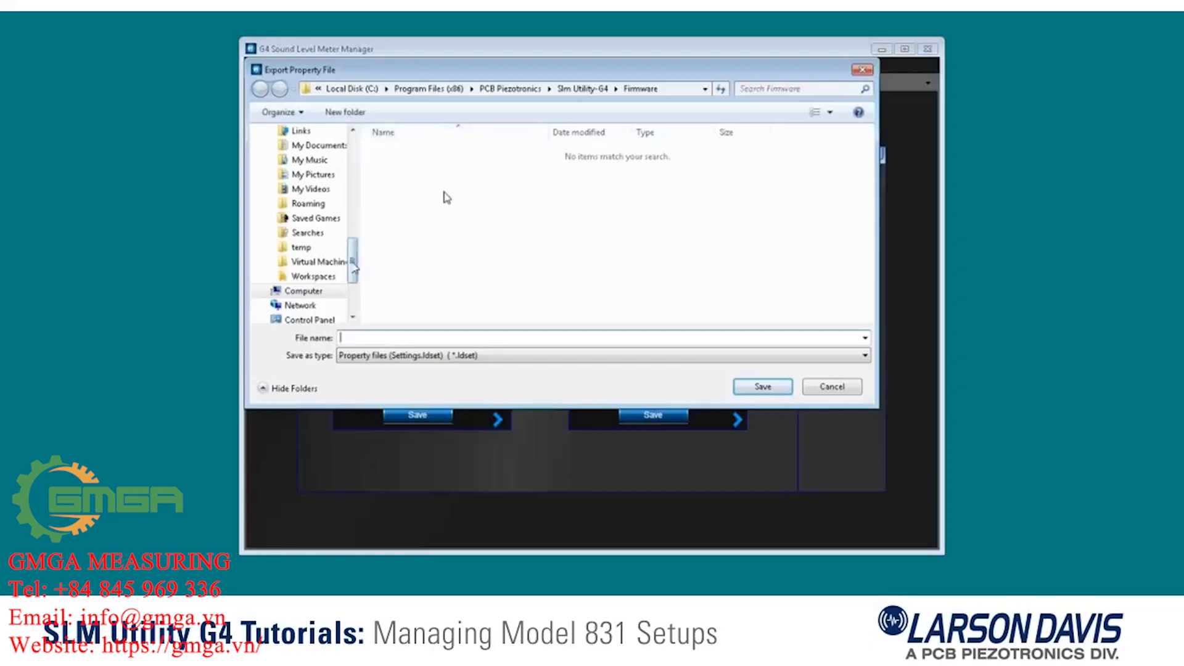
pyautogui.moveTo(353, 261); pyautogui.dragTo(354, 159)
pyautogui.click(292, 268)
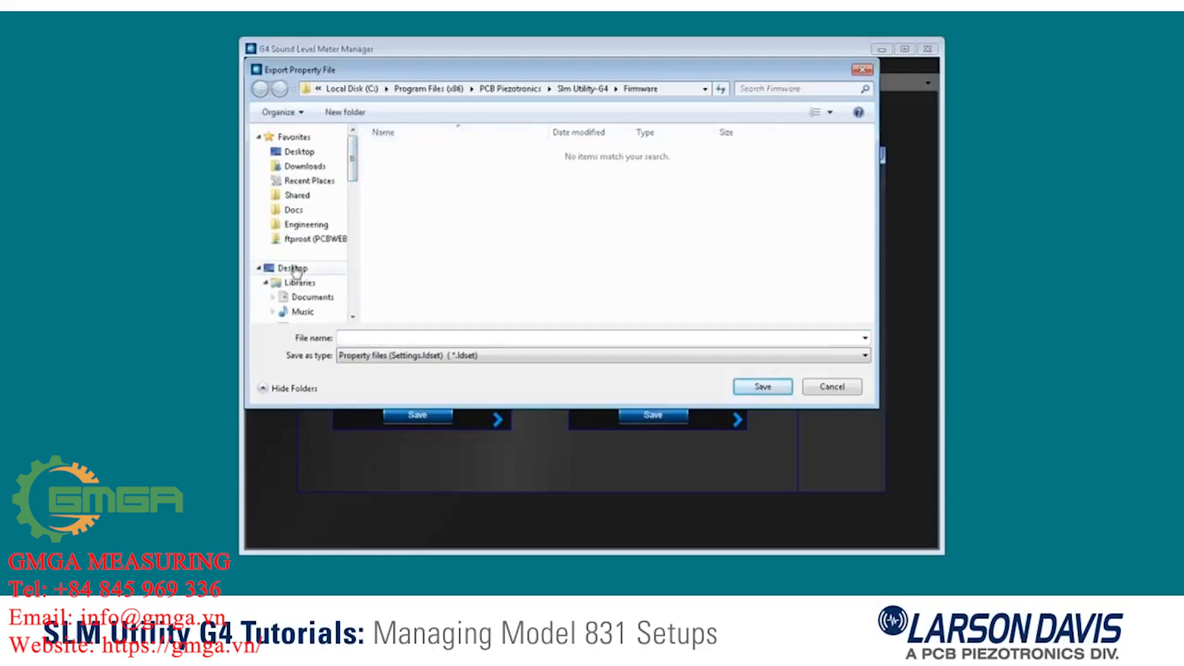
pyautogui.click(408, 341)
pyautogui.write('de')
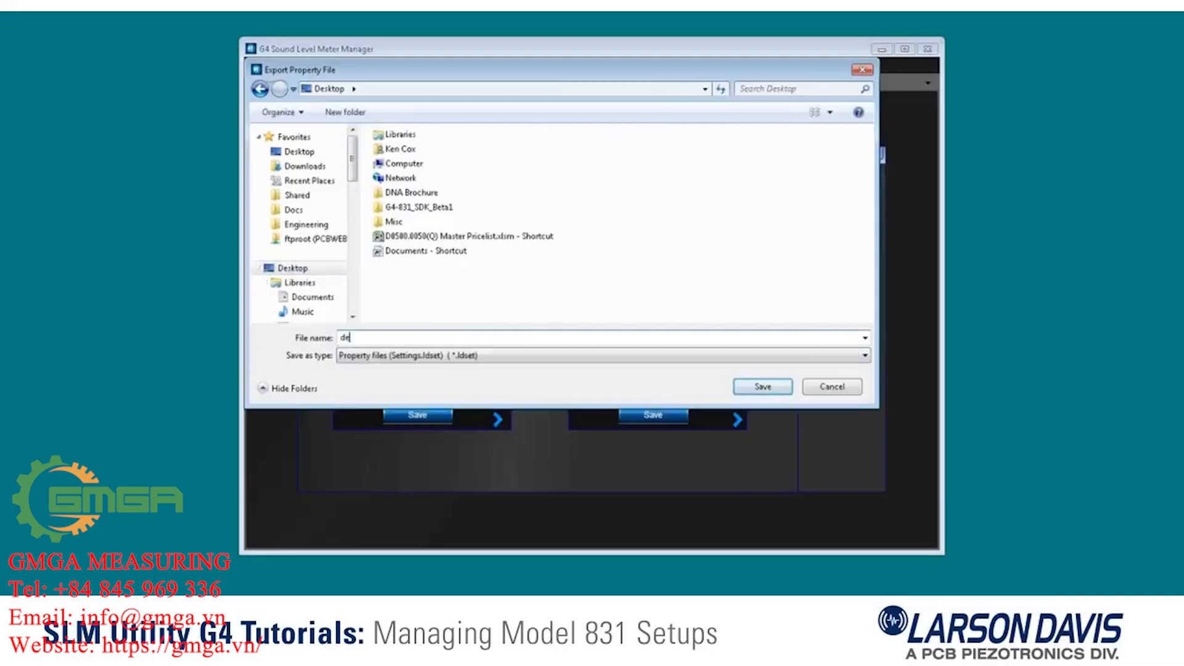
pyautogui.write('mo')
pyautogui.press('Return')
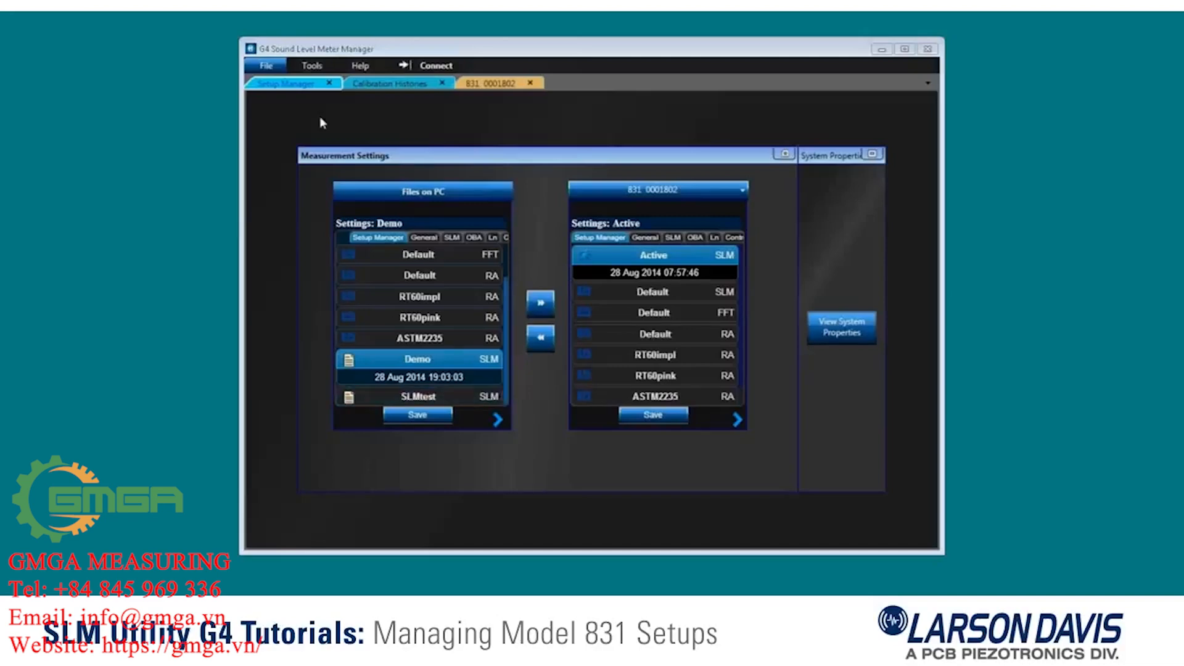
# - Import the demo2.ldset property file from the Desktop into the setups on the PC
pyautogui.click(266, 66)
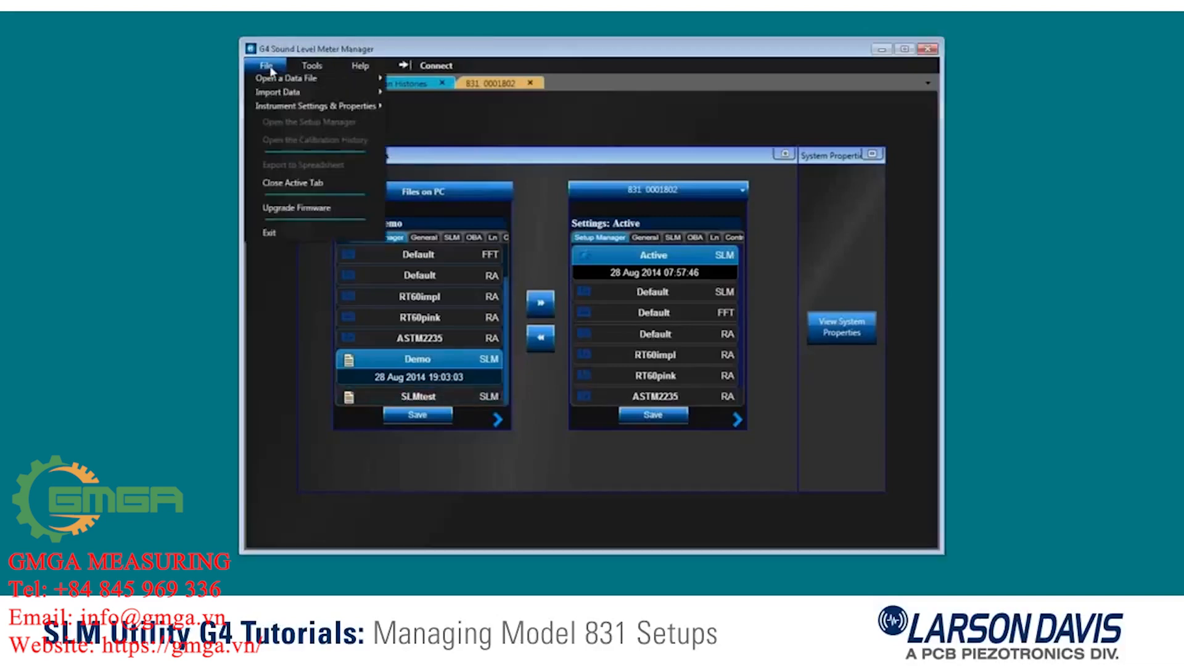
pyautogui.moveTo(285, 107)
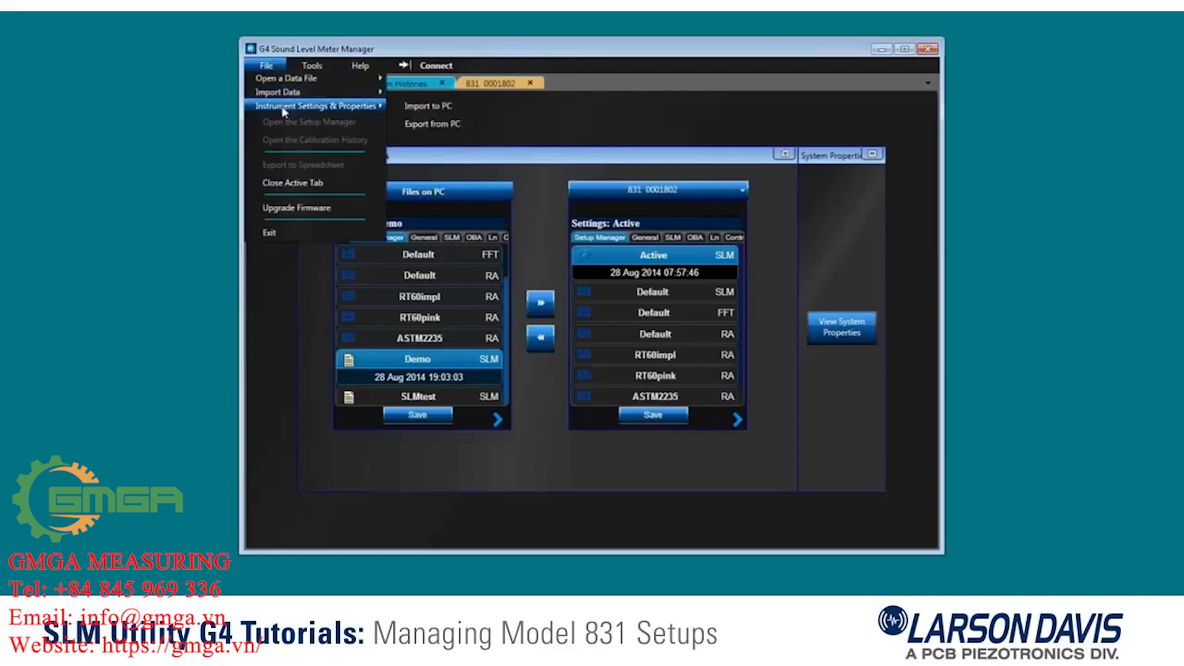
pyautogui.click(420, 108)
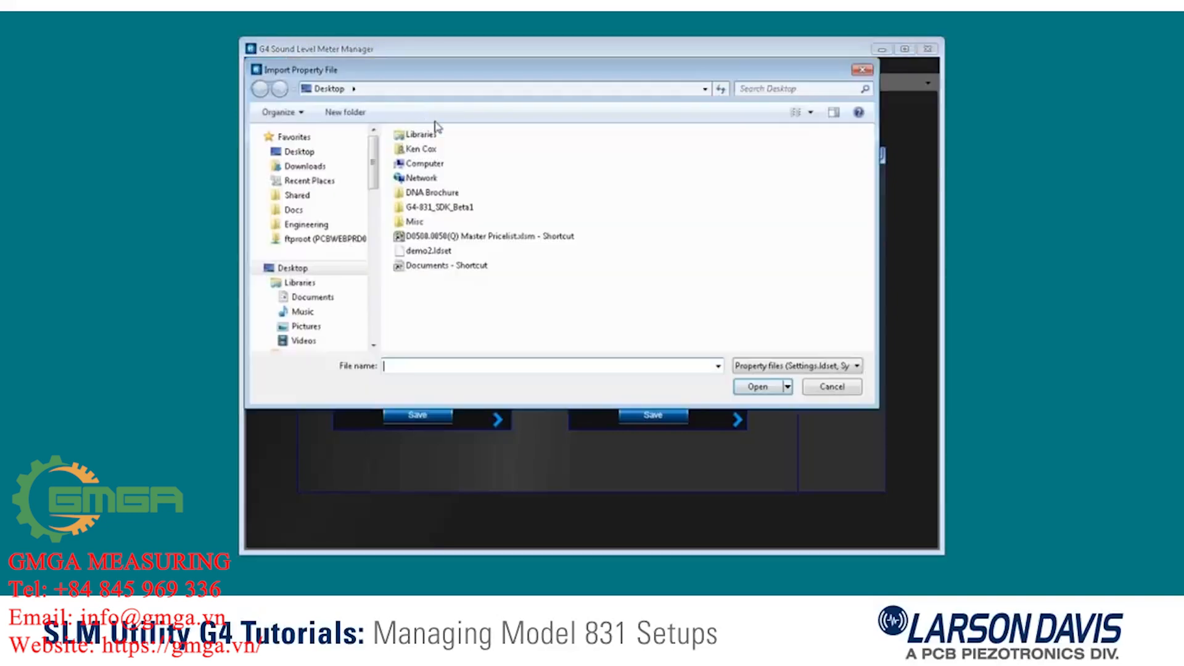
pyautogui.click(428, 251)
pyautogui.click(758, 386)
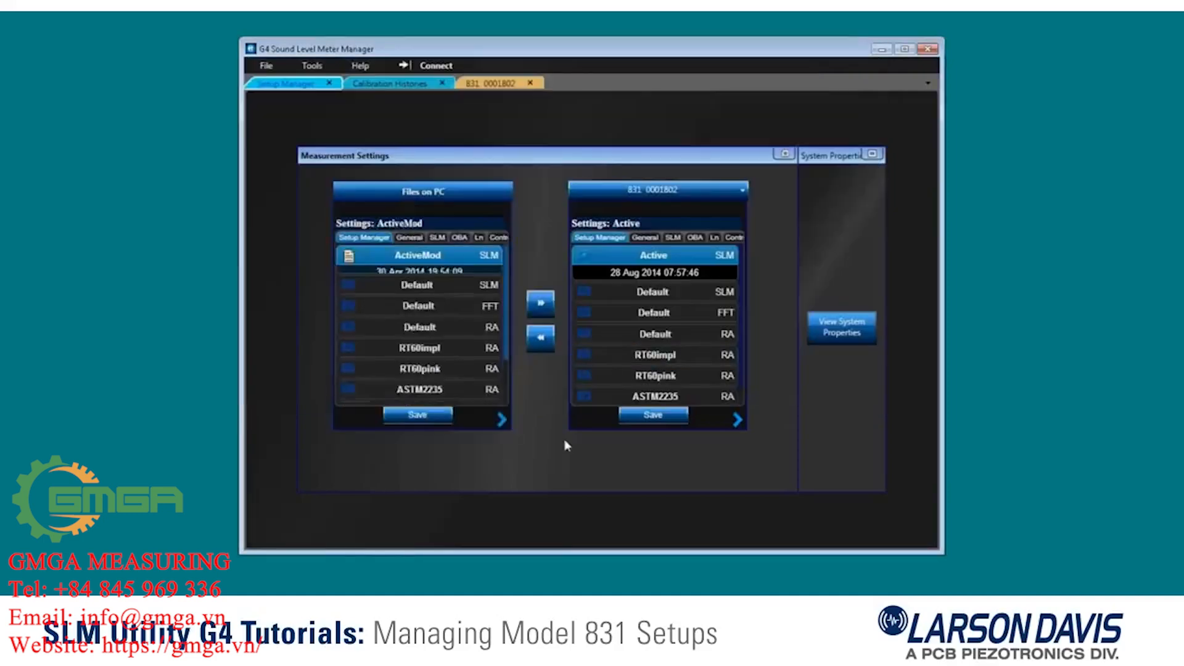
# - Transfer the Demo setup from the PC files to the connected 831 meter, proceeding despite unsaved changes
pyautogui.scroll(-3, 432, 346)
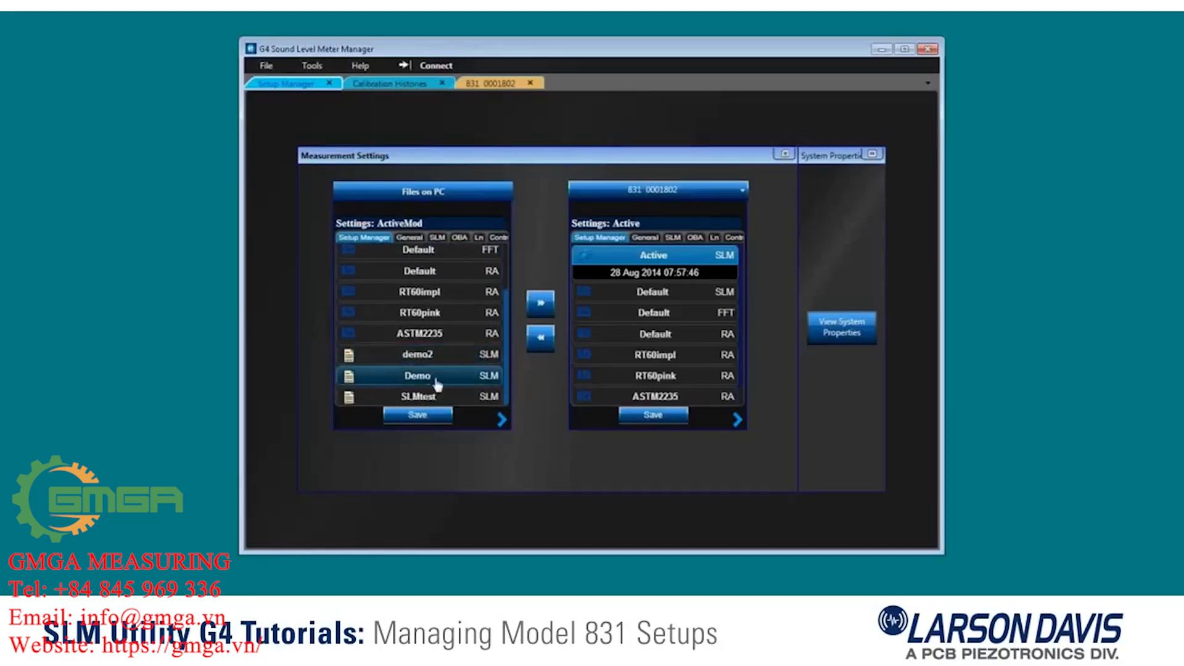
pyautogui.click(423, 383)
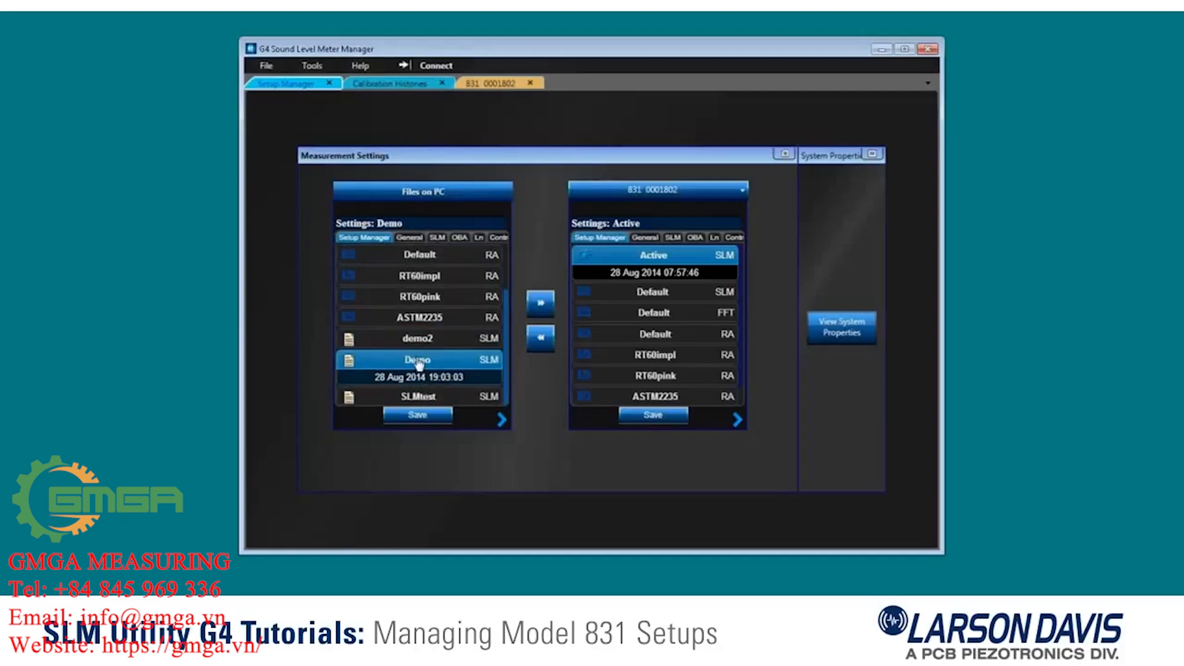
pyautogui.click(541, 303)
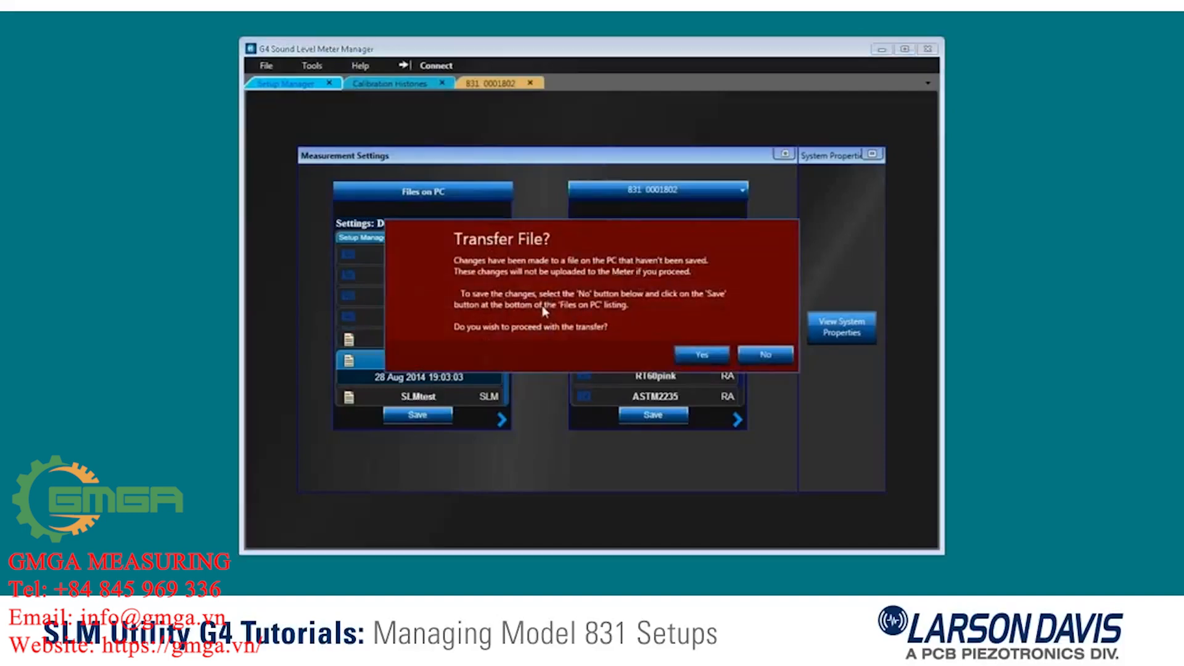
pyautogui.click(702, 354)
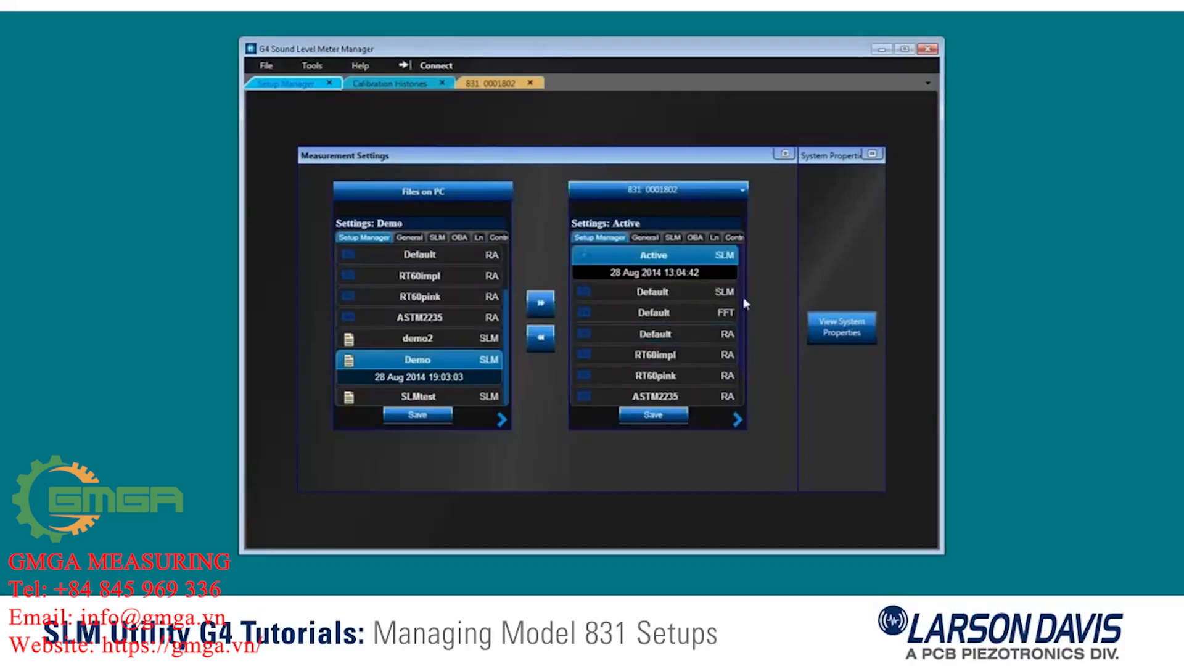
# - Set the Demo setup stored on the 831 meter as the active setup
pyautogui.moveTo(743, 297); pyautogui.dragTo(734, 356)
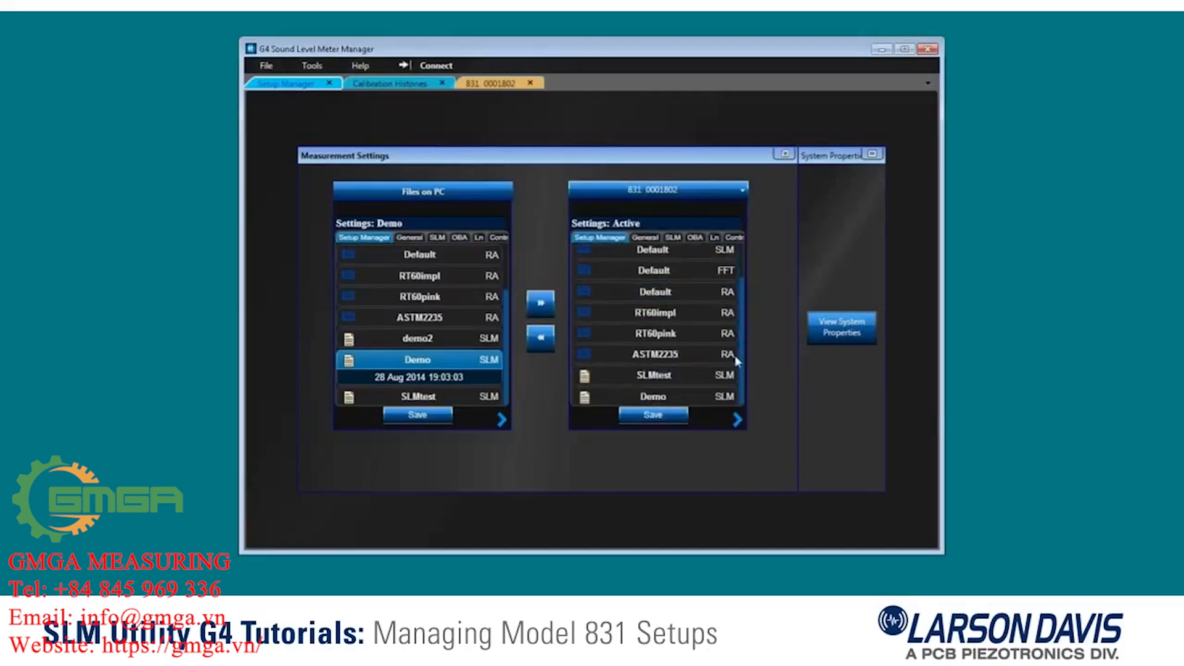
pyautogui.click(659, 401)
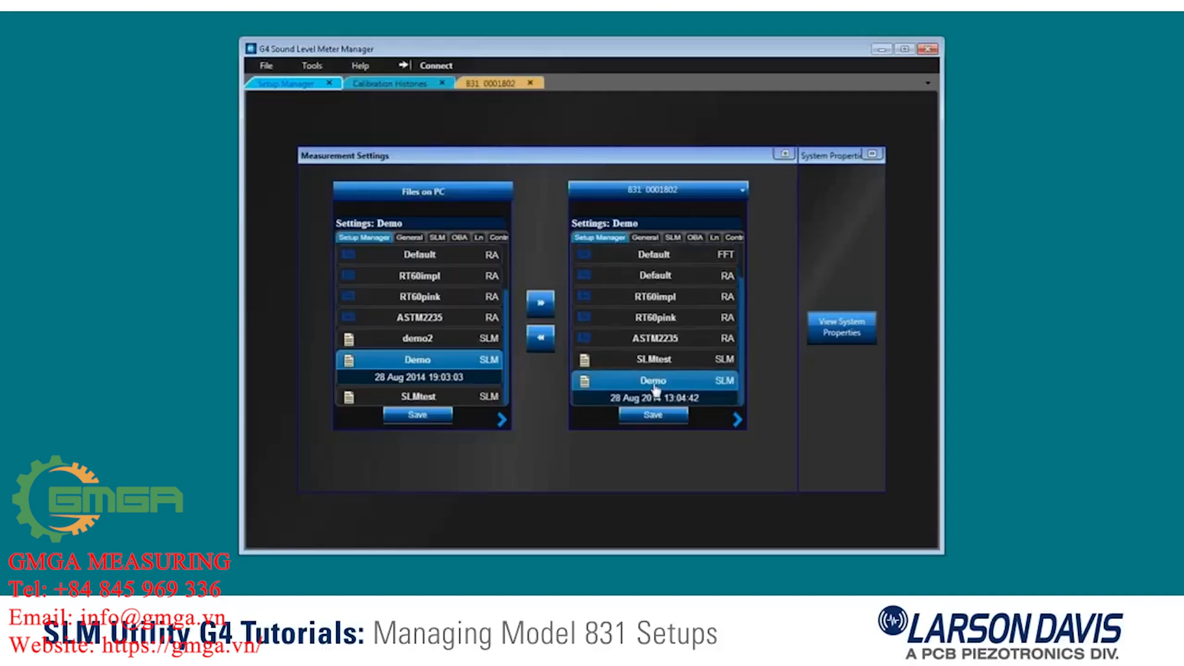
pyautogui.click(655, 389)
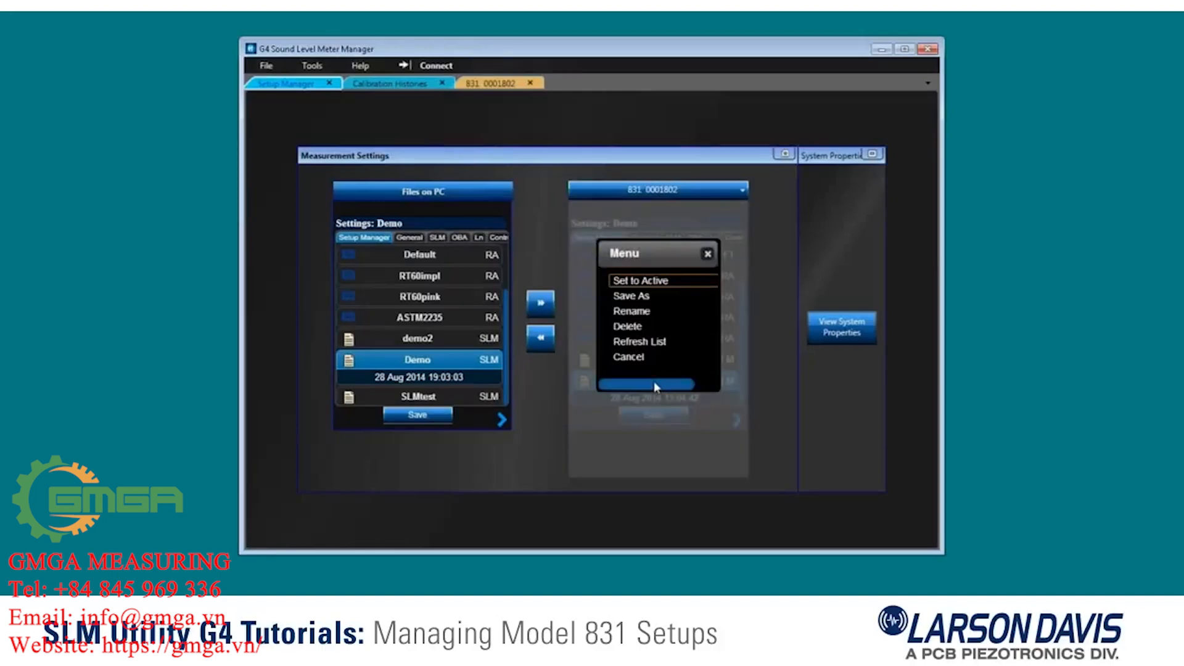
pyautogui.click(641, 281)
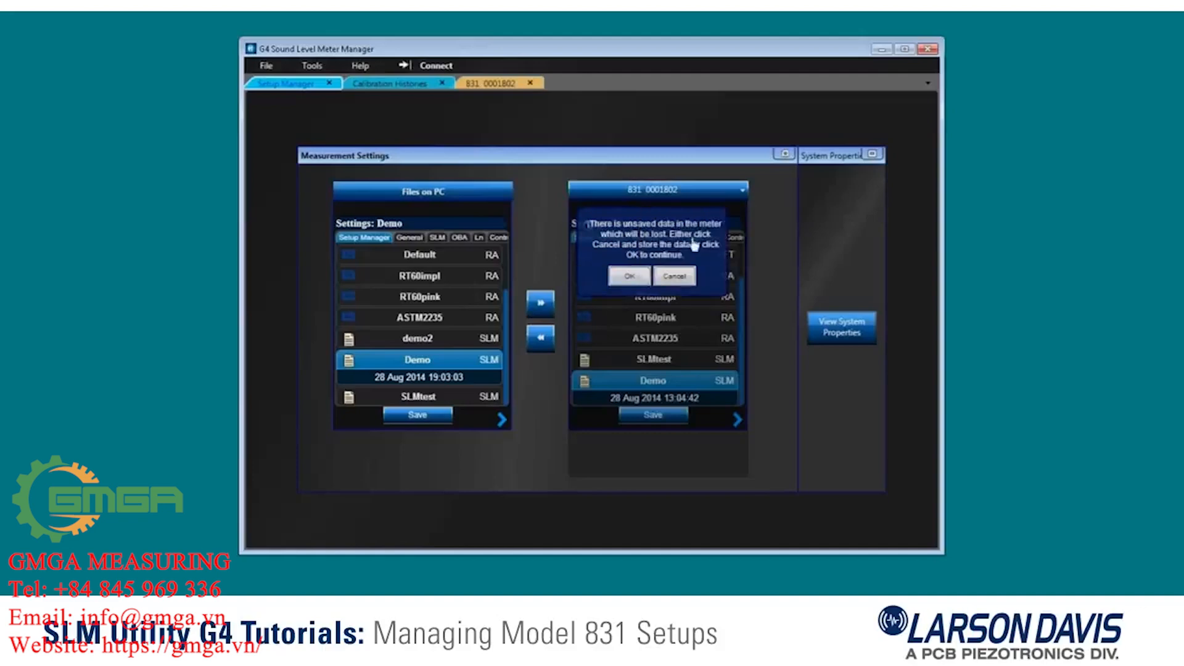
pyautogui.click(649, 278)
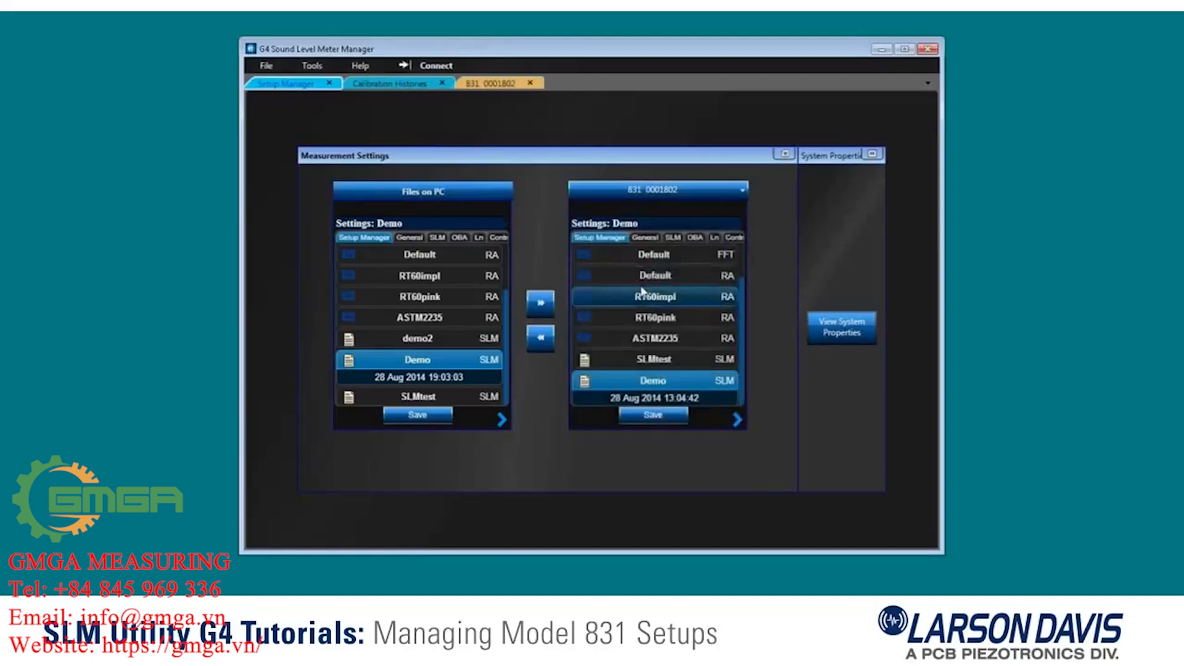